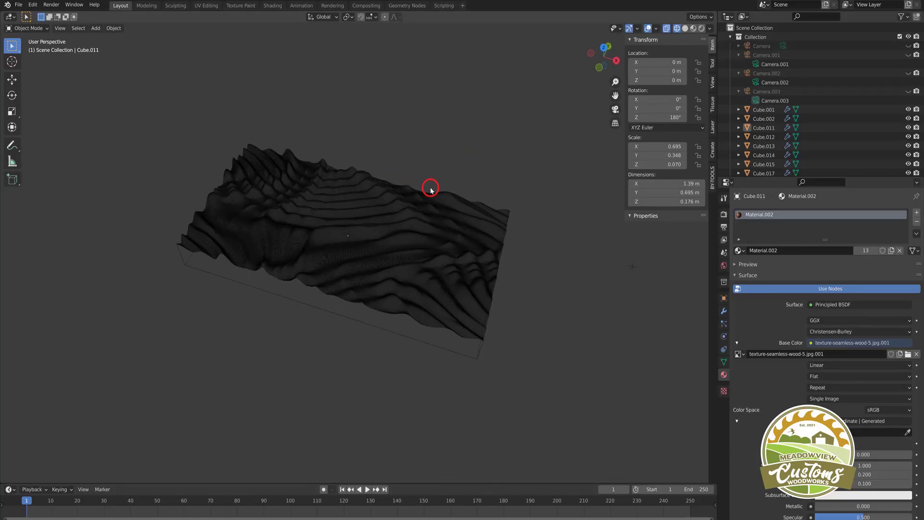
Step: Preview the rippled wood mesh with rendered shading and examine its surface from several angles
{"action": "scroll", "coordinate": [431, 190], "scroll_direction": "up", "scroll_amount": 3}
{"action": "left_click", "coordinate": [693, 28]}
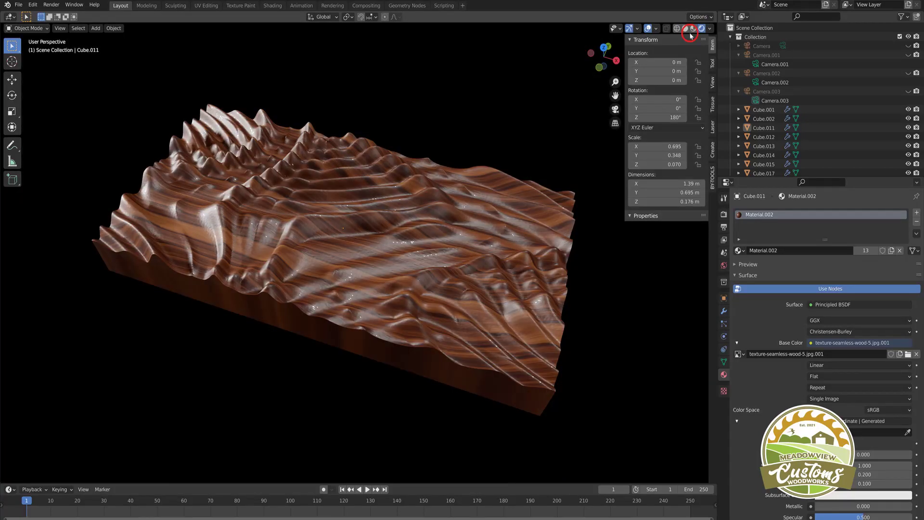
{"action": "middle_click_drag", "start_coordinate": [450, 188], "coordinate": [327, 161]}
{"action": "scroll", "coordinate": [296, 234], "scroll_direction": "down", "scroll_amount": 2}
{"action": "middle_click_drag", "start_coordinate": [299, 236], "coordinate": [350, 264]}
{"action": "scroll", "coordinate": [345, 264], "scroll_direction": "up", "scroll_amount": 4}
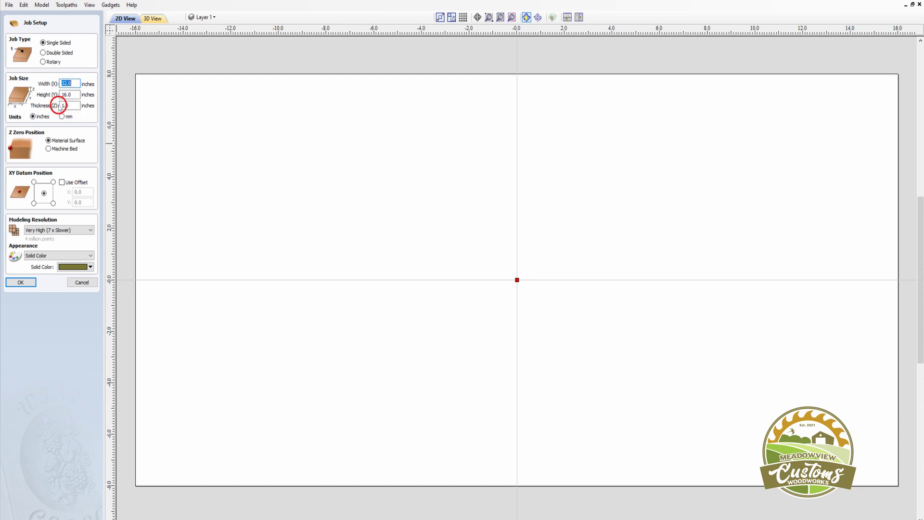
Step: Switch to Aspire, accept the single-sided 32 x 16 x 1 inch job setup, and import Fossil01.stl as a 3D model
{"action": "left_click", "coordinate": [29, 282]}
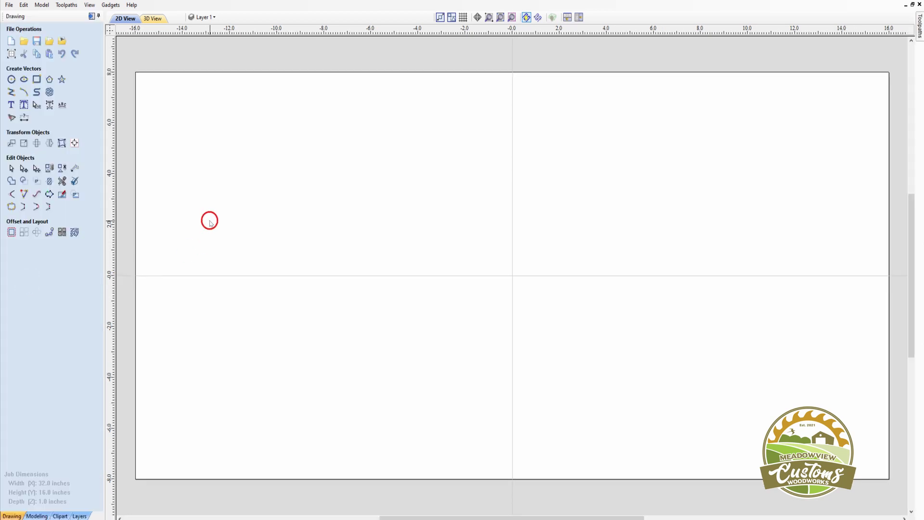
{"action": "left_click", "coordinate": [10, 5]}
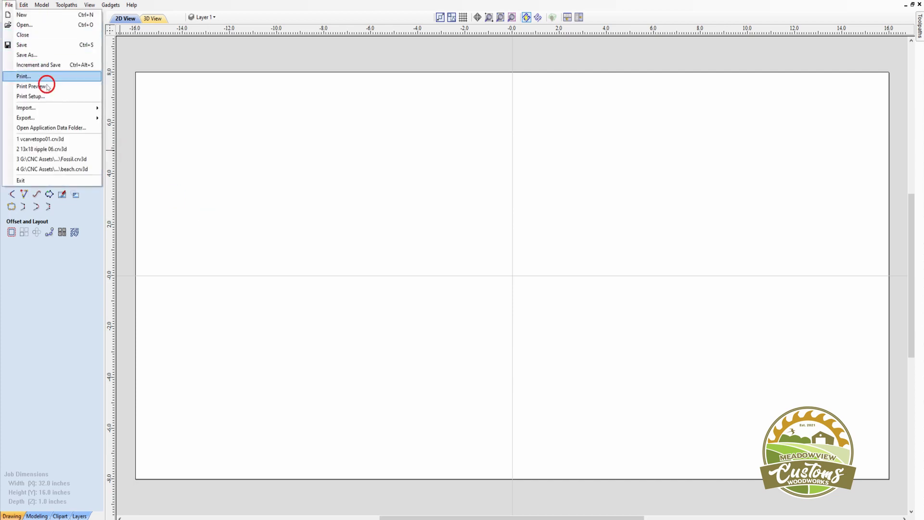
{"action": "mouse_move", "coordinate": [93, 111]}
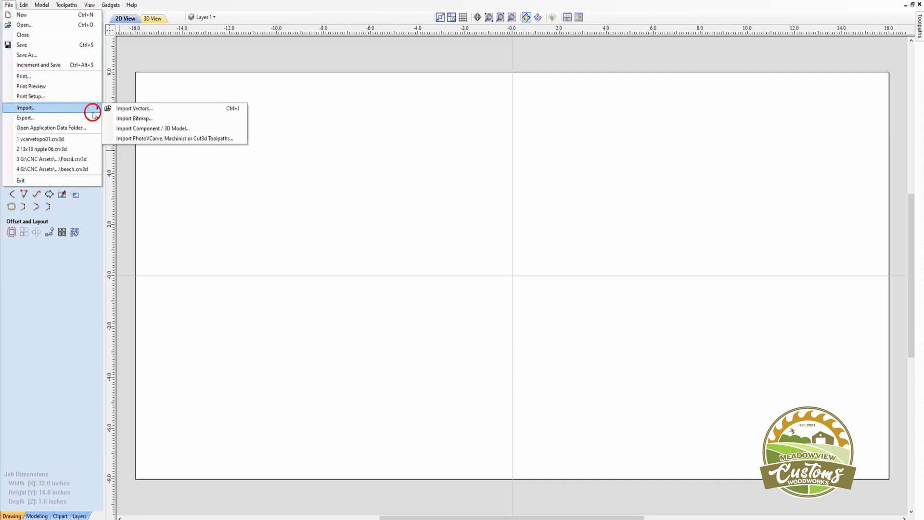
{"action": "left_click", "coordinate": [144, 129]}
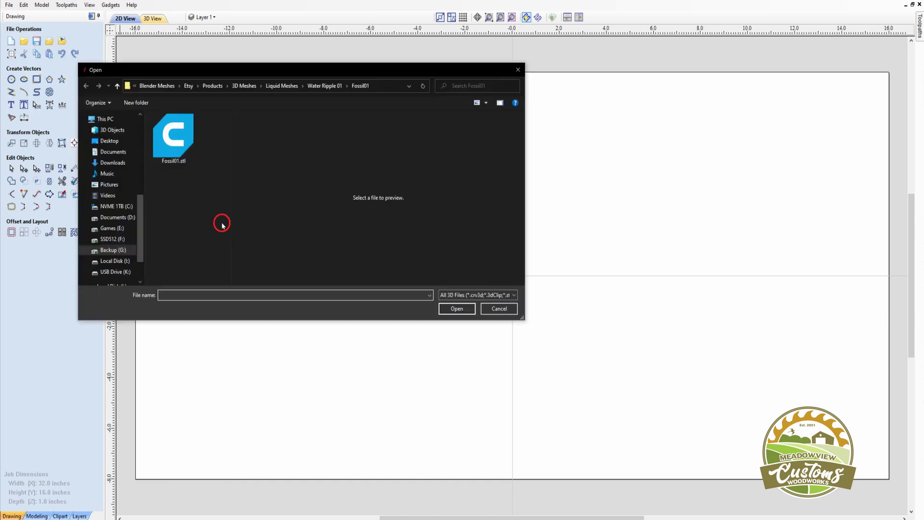
{"action": "left_click", "coordinate": [172, 146]}
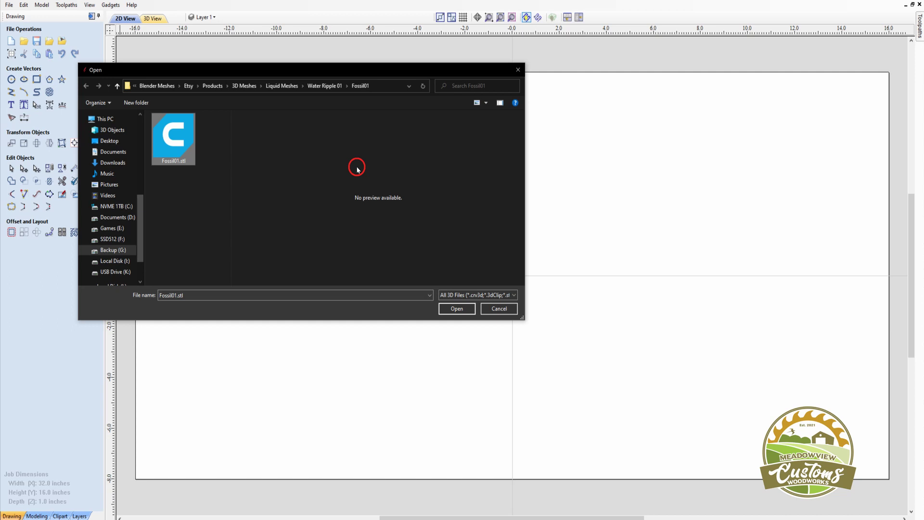
{"action": "left_click", "coordinate": [454, 309]}
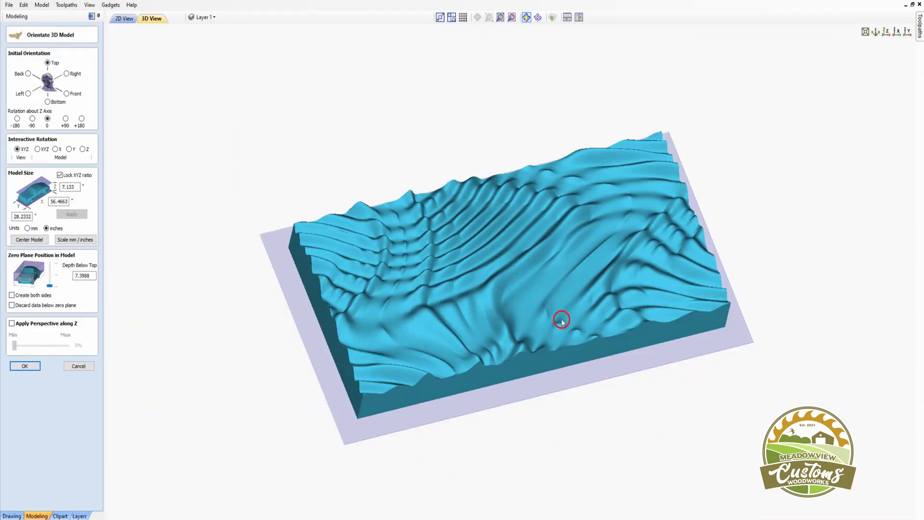
Step: Unlock the XYZ ratio, size the imported model to 32 inches in X and 16 inches in Y, and centre it
{"action": "left_click_drag", "start_coordinate": [515, 326], "coordinate": [556, 303]}
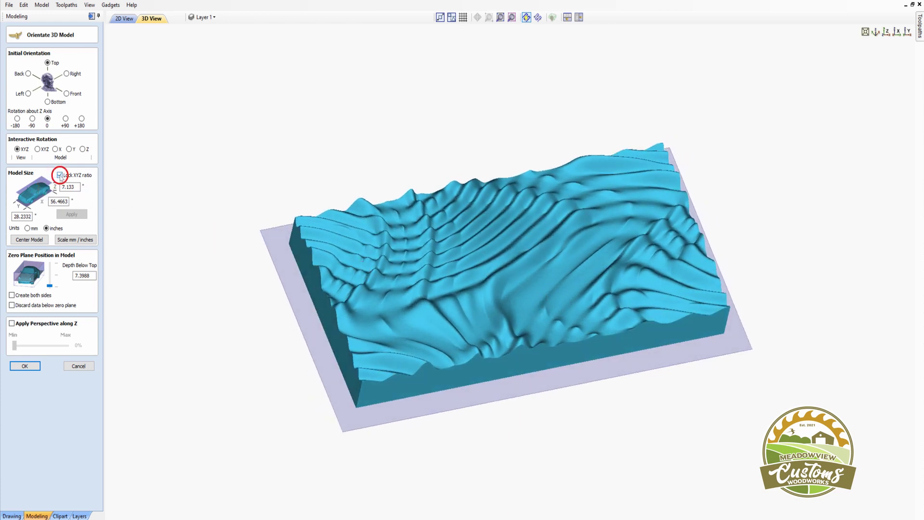
{"action": "left_click", "coordinate": [60, 175]}
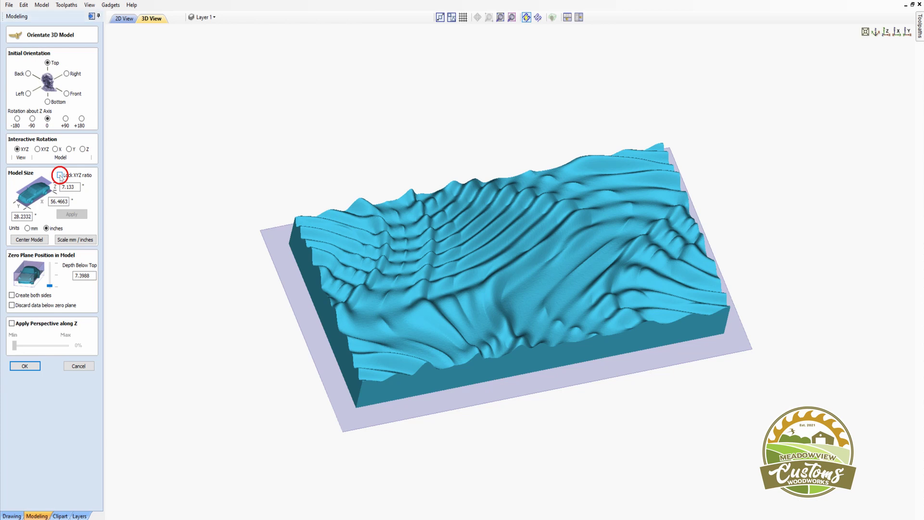
{"action": "left_click_drag", "start_coordinate": [49, 201], "coordinate": [75, 204]}
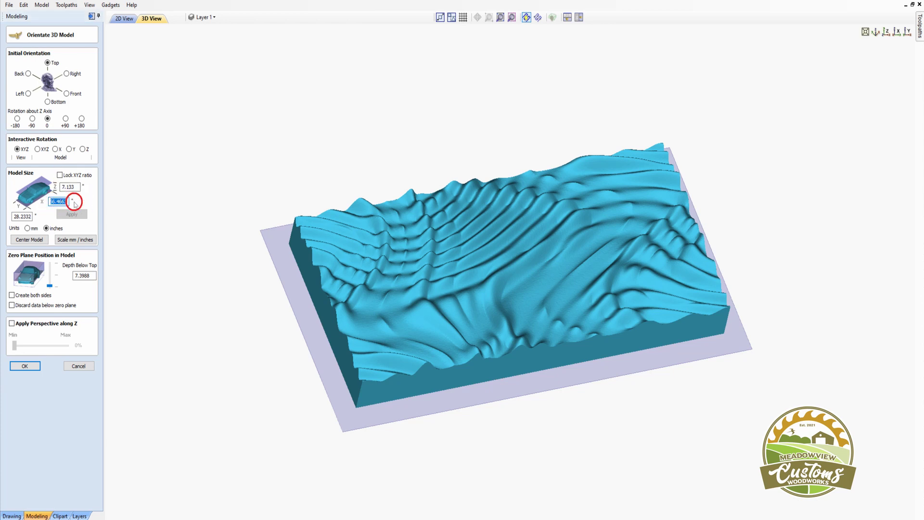
{"action": "type", "text": "32"}
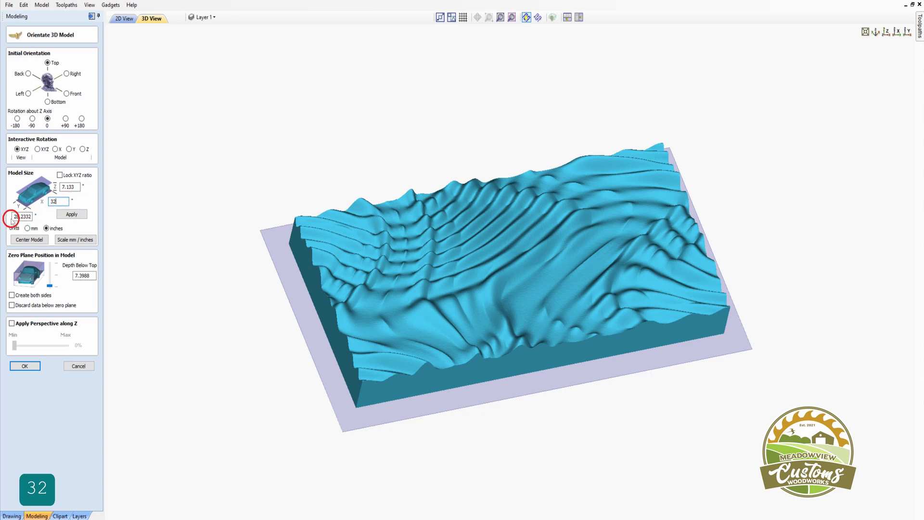
{"action": "left_click_drag", "start_coordinate": [14, 216], "coordinate": [45, 219]}
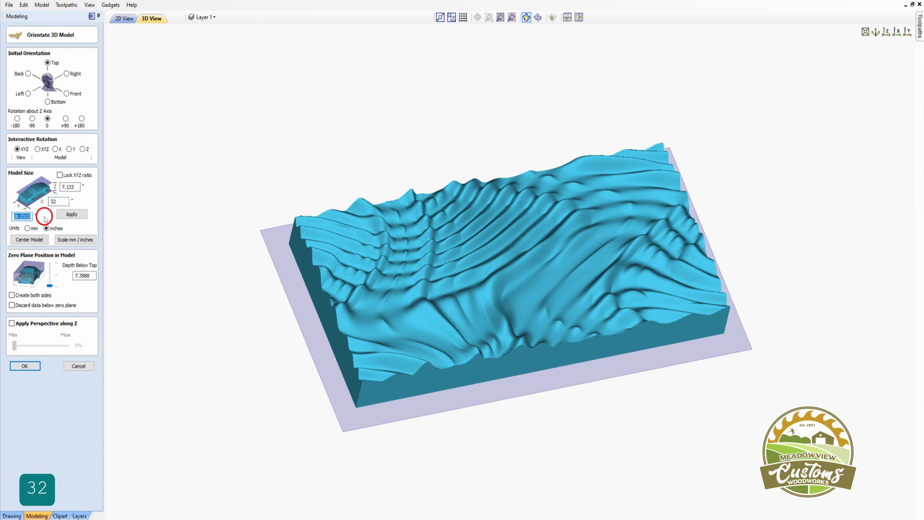
{"action": "type", "text": "16"}
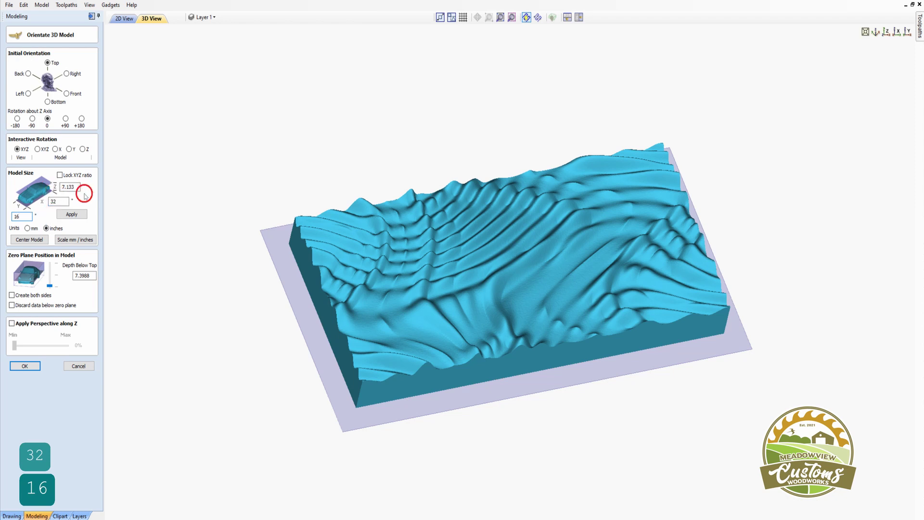
{"action": "left_click", "coordinate": [73, 215]}
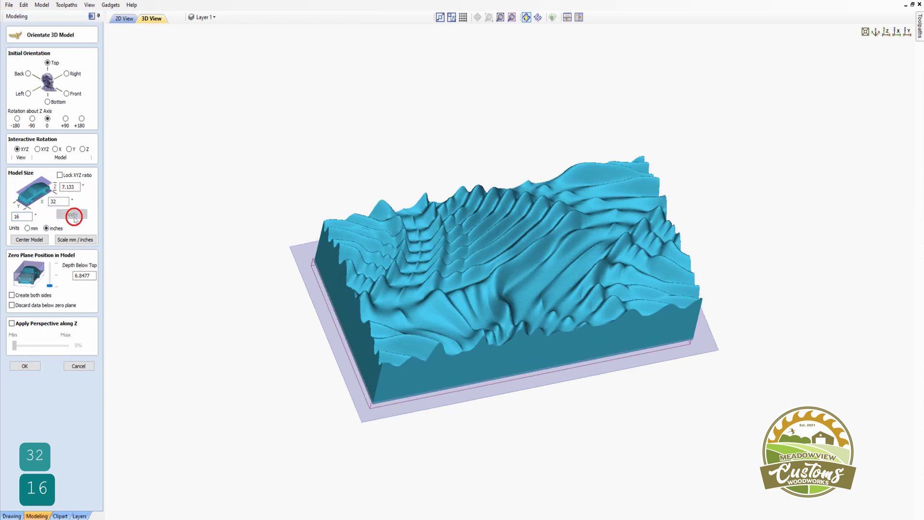
{"action": "left_click", "coordinate": [38, 239]}
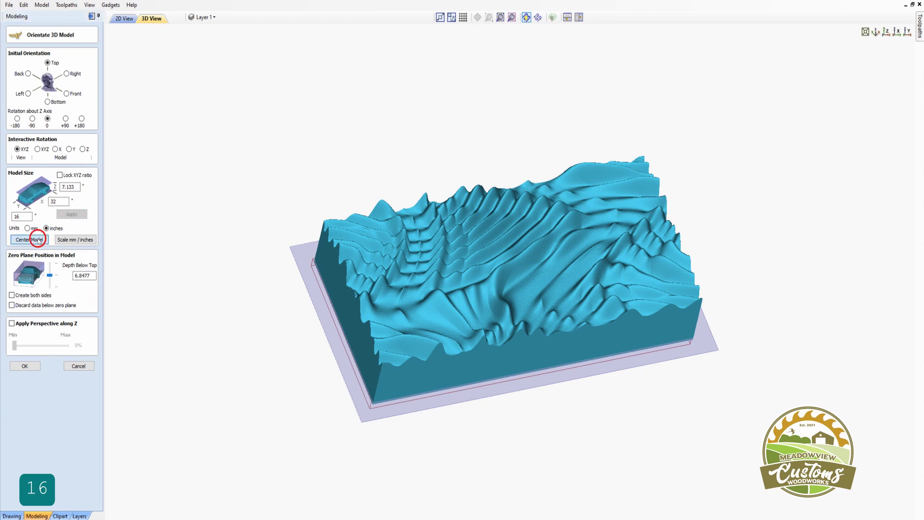
{"action": "left_click", "coordinate": [23, 367]}
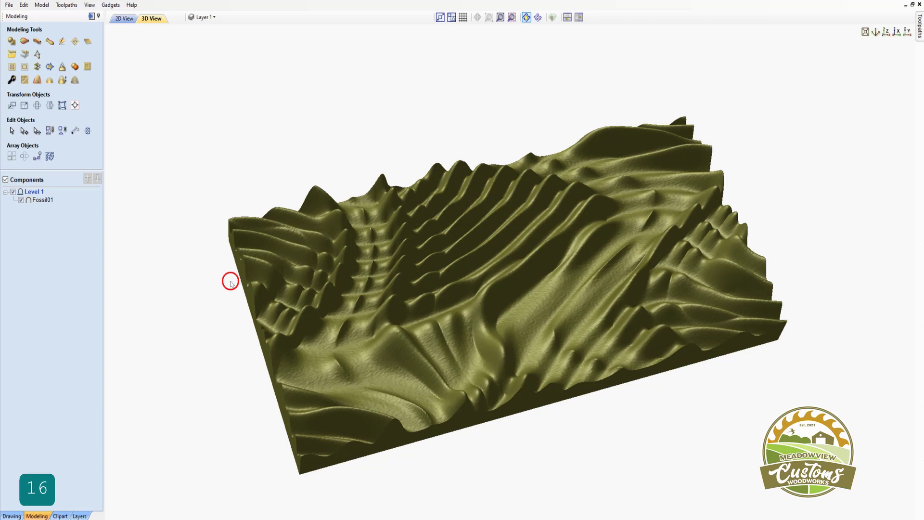
Step: Smooth the Fossil01 component at maximum strength and bake the smoothing, repeating it for a second pass
{"action": "left_click_drag", "start_coordinate": [467, 277], "coordinate": [444, 280]}
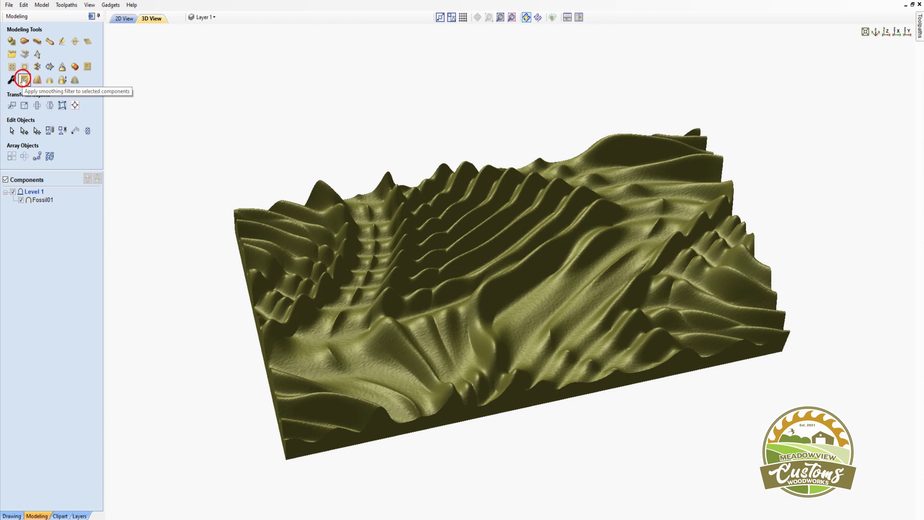
{"action": "left_click", "coordinate": [23, 80]}
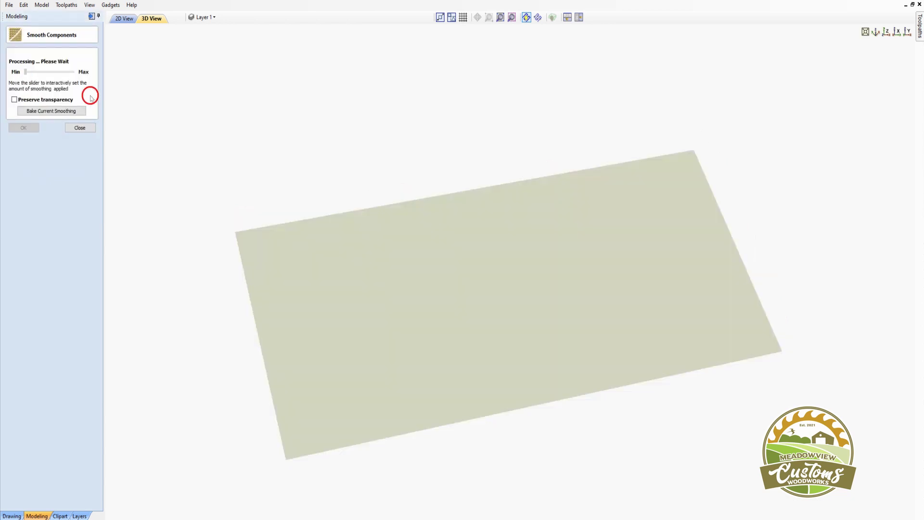
{"action": "left_click_drag", "start_coordinate": [29, 77], "coordinate": [111, 86]}
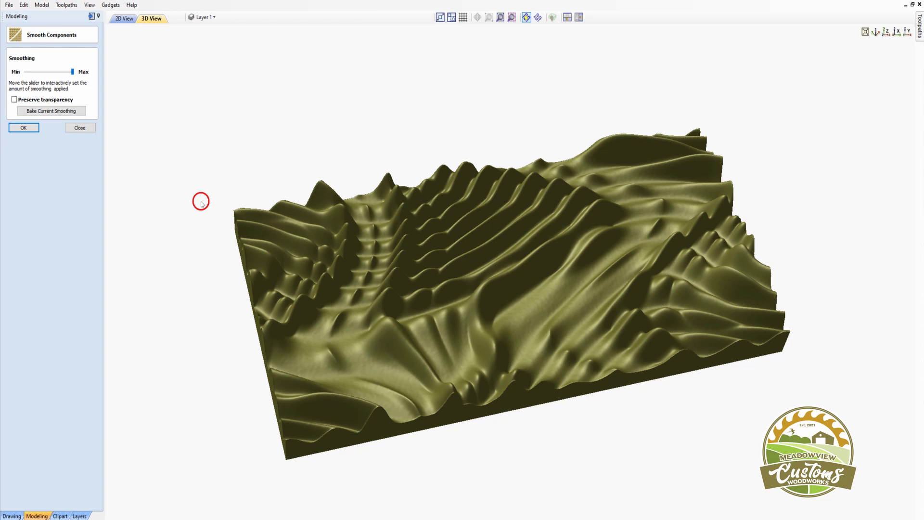
{"action": "left_click", "coordinate": [42, 111]}
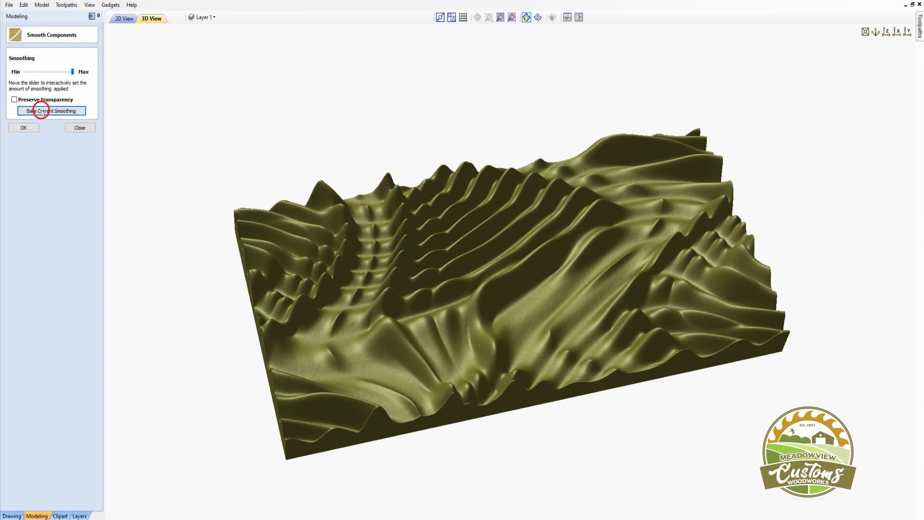
{"action": "left_click", "coordinate": [25, 72]}
{"action": "left_click_drag", "start_coordinate": [25, 71], "coordinate": [126, 95]}
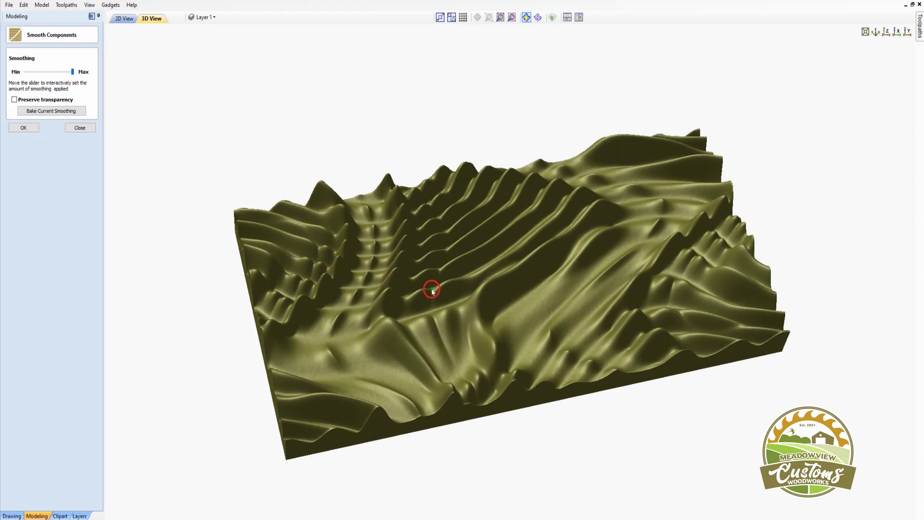
{"action": "left_click", "coordinate": [53, 111]}
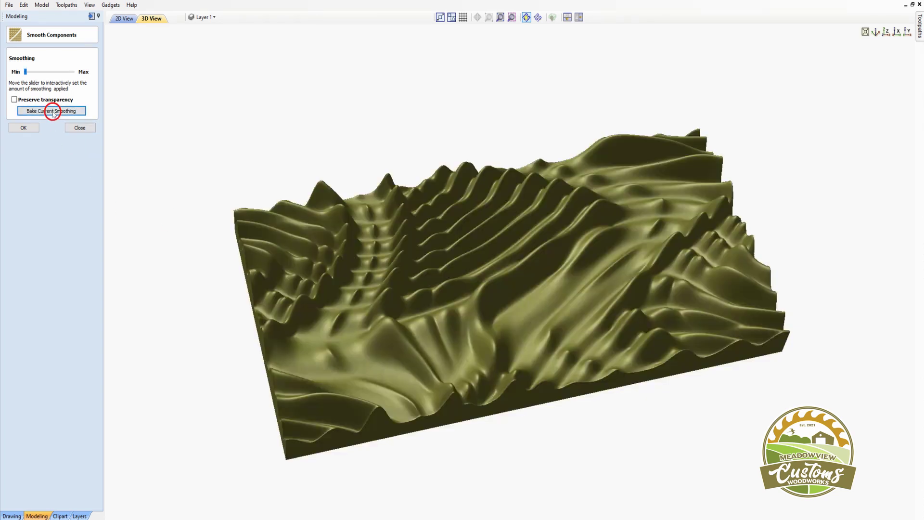
{"action": "left_click", "coordinate": [54, 113]}
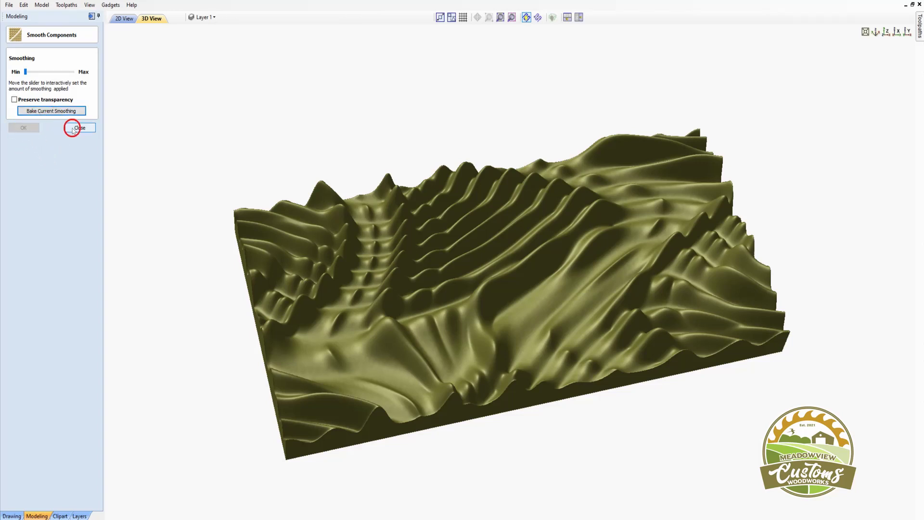
{"action": "left_click", "coordinate": [73, 128]}
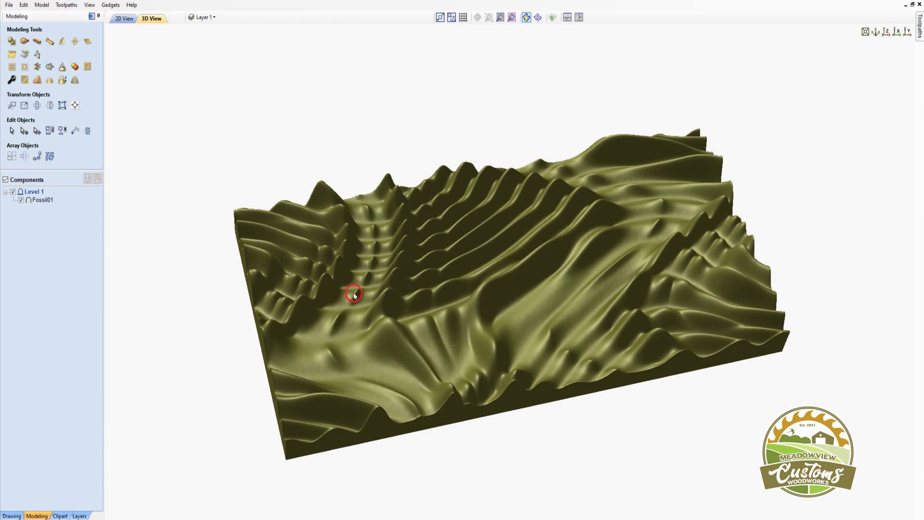
Step: Set the Fossil01 component's shape height to 0.75 inches and its base height to 0.25 inches
{"action": "double_click", "coordinate": [41, 200]}
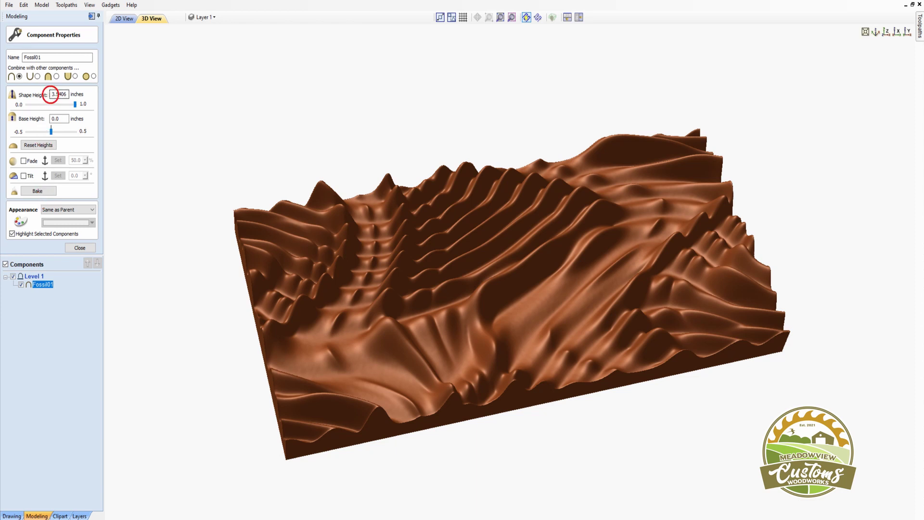
{"action": "left_click_drag", "start_coordinate": [51, 94], "coordinate": [76, 96]}
{"action": "type", "text": ".75"}
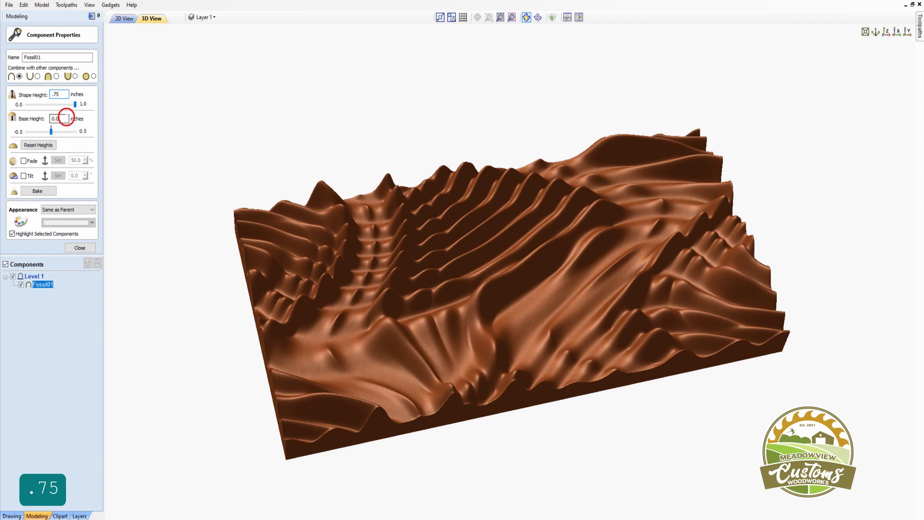
{"action": "left_click", "coordinate": [54, 118]}
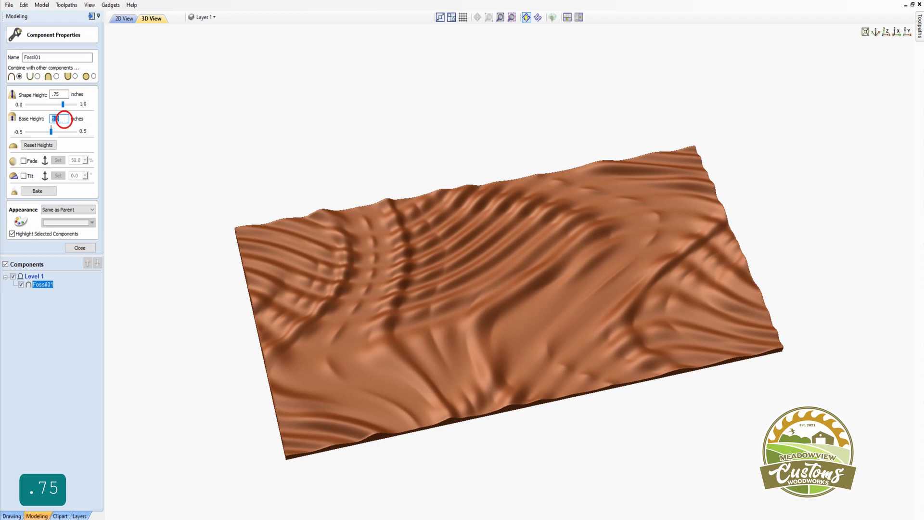
{"action": "type", "text": ".25"}
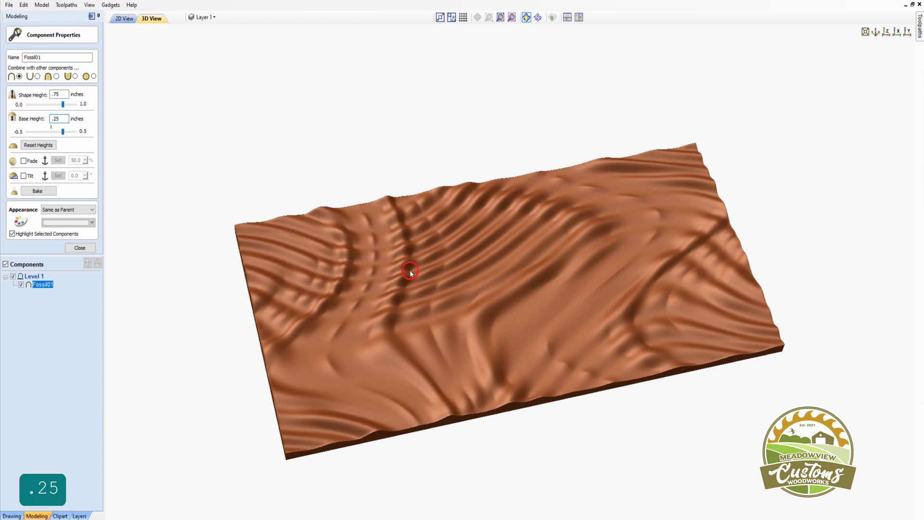
{"action": "left_click", "coordinate": [78, 248]}
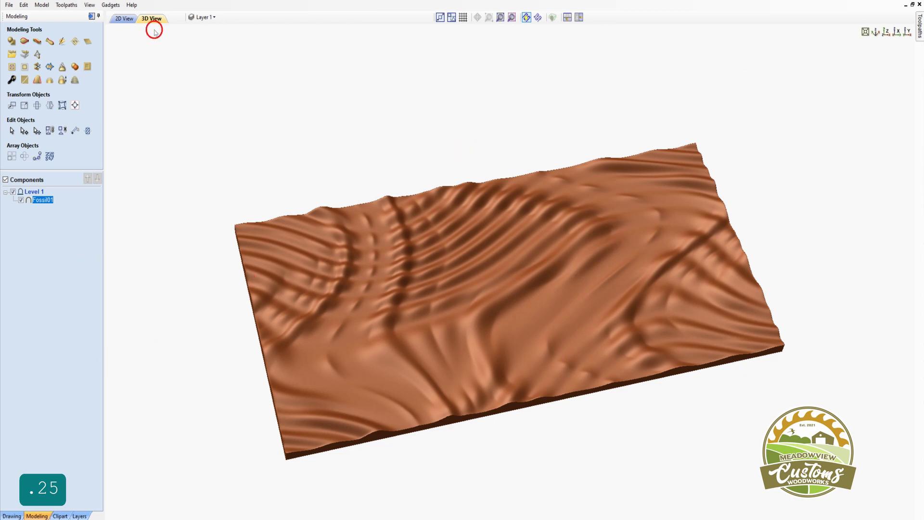
Step: Draw a square-cornered 32 x 16 inch rectangle around the model's outline in the 2D view, centred on the origin
{"action": "left_click", "coordinate": [125, 19]}
{"action": "middle_click_drag", "start_coordinate": [309, 388], "coordinate": [428, 252]}
{"action": "scroll", "coordinate": [428, 252], "scroll_direction": "up", "scroll_amount": 1}
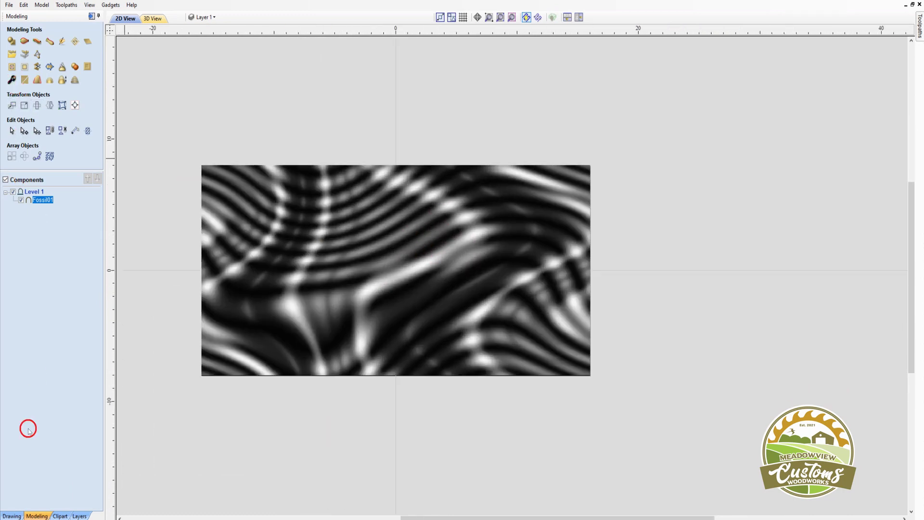
{"action": "left_click", "coordinate": [12, 515]}
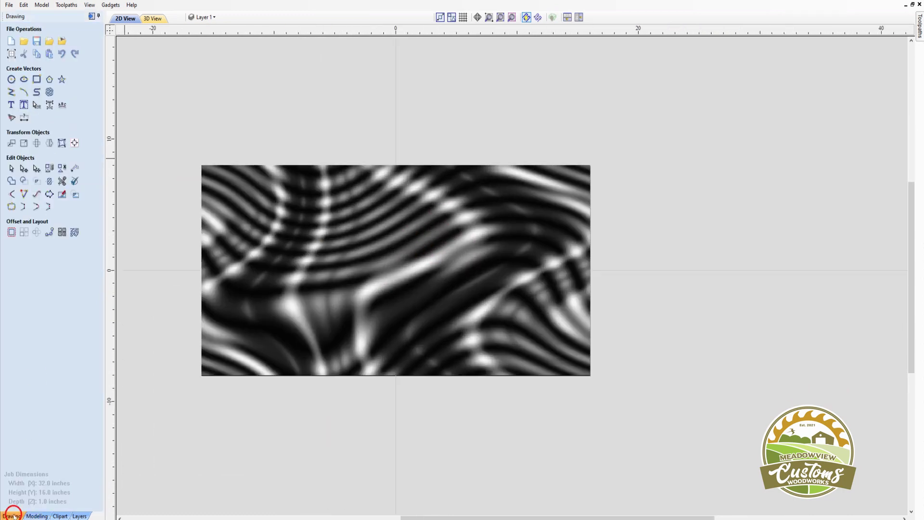
{"action": "left_click", "coordinate": [35, 80]}
{"action": "mouse_move", "coordinate": [201, 163]}
{"action": "left_mouse_down"}
{"action": "mouse_move", "coordinate": [212, 180]}
{"action": "mouse_move", "coordinate": [464, 319]}
{"action": "mouse_move", "coordinate": [591, 374]}
{"action": "left_mouse_up"}
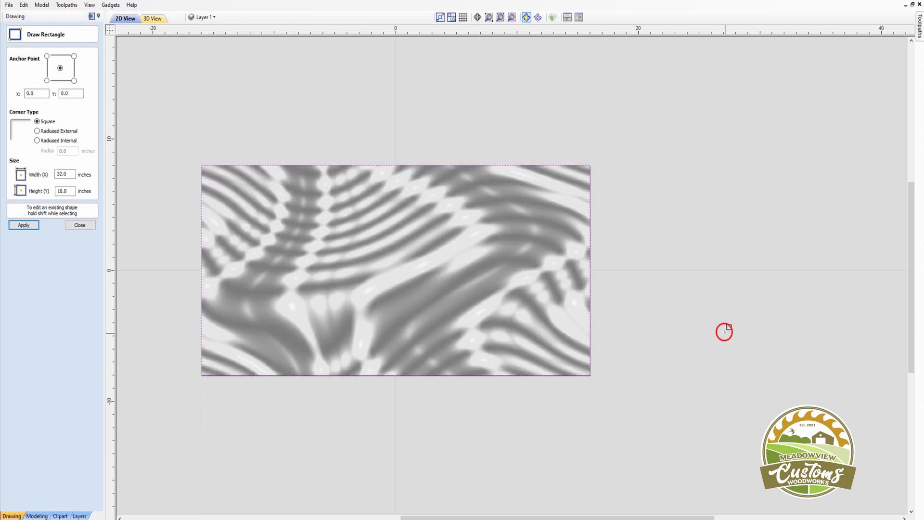
{"action": "left_click", "coordinate": [27, 227]}
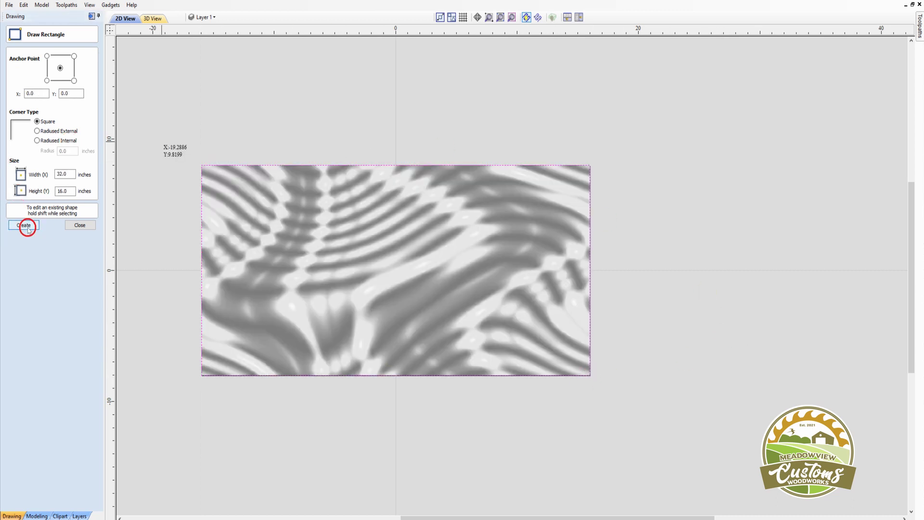
Step: Accept the 1.0 inch material setup and calculate a 3D finishing toolpath with the 0.25 inch ball nose, 45-degree raster, bounded by the selected rectangle
{"action": "left_click", "coordinate": [920, 24]}
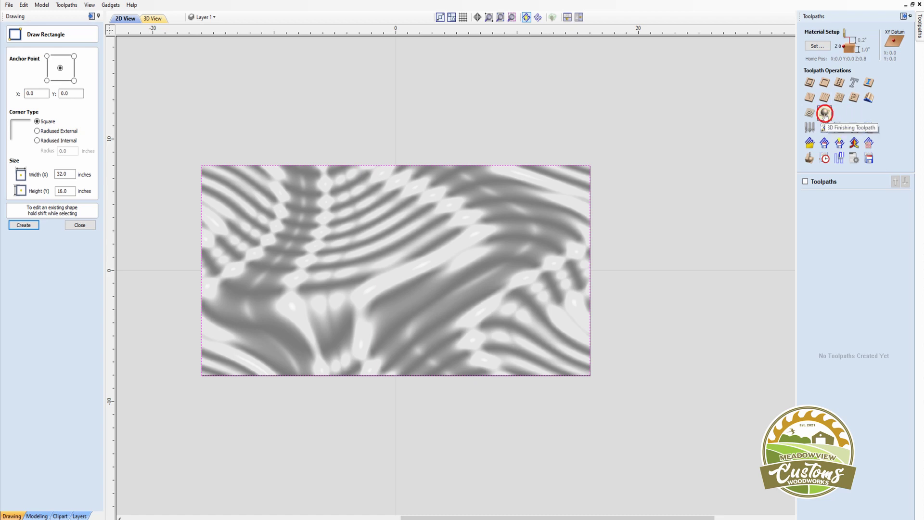
{"action": "left_click", "coordinate": [824, 114]}
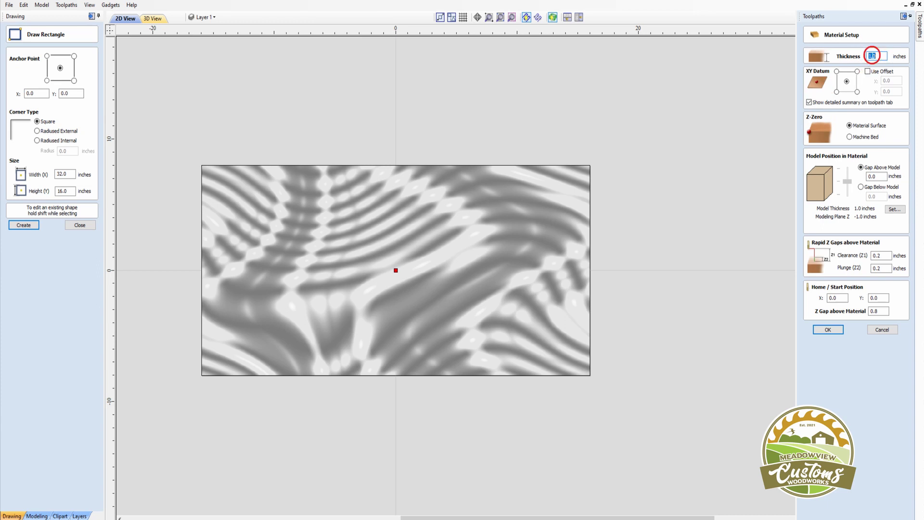
{"action": "left_click", "coordinate": [829, 330]}
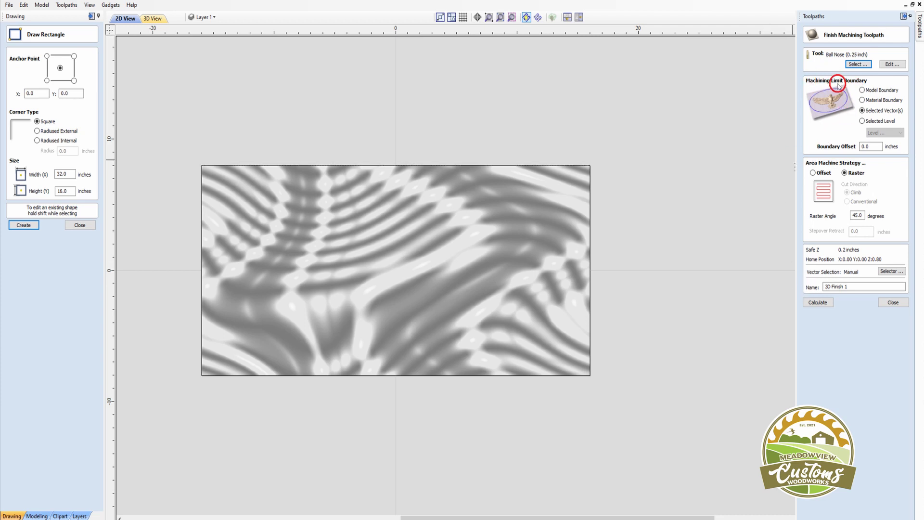
{"action": "key", "text": "shift"}
{"action": "key", "text": "shift"}
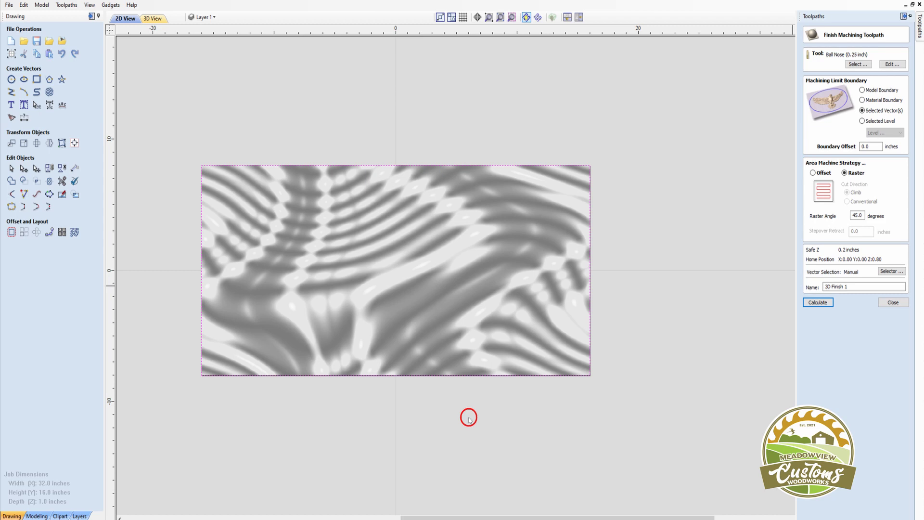
{"action": "left_click", "coordinate": [818, 302]}
{"action": "left_click", "coordinate": [893, 302]}
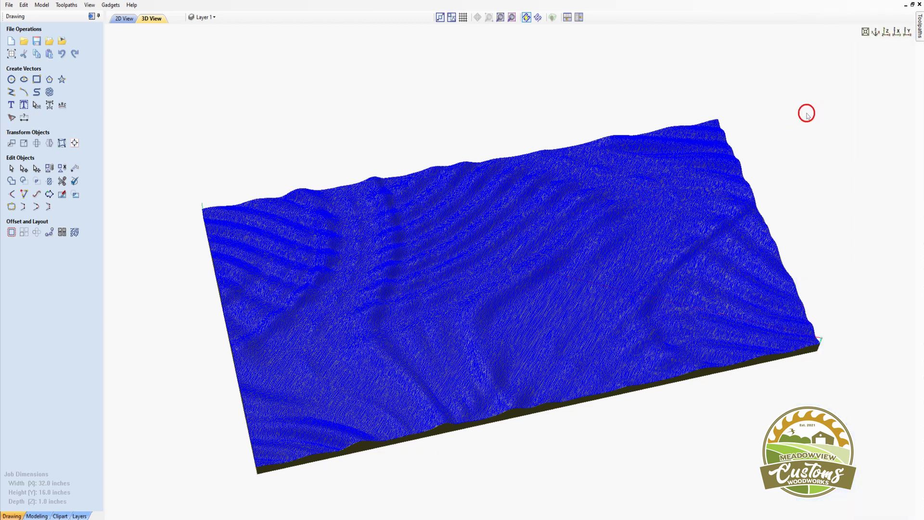
Step: Preview the 3D Finish 1 toolpath on the board and inspect the simulated carving from another angle
{"action": "middle_click_drag", "start_coordinate": [718, 150], "coordinate": [659, 117]}
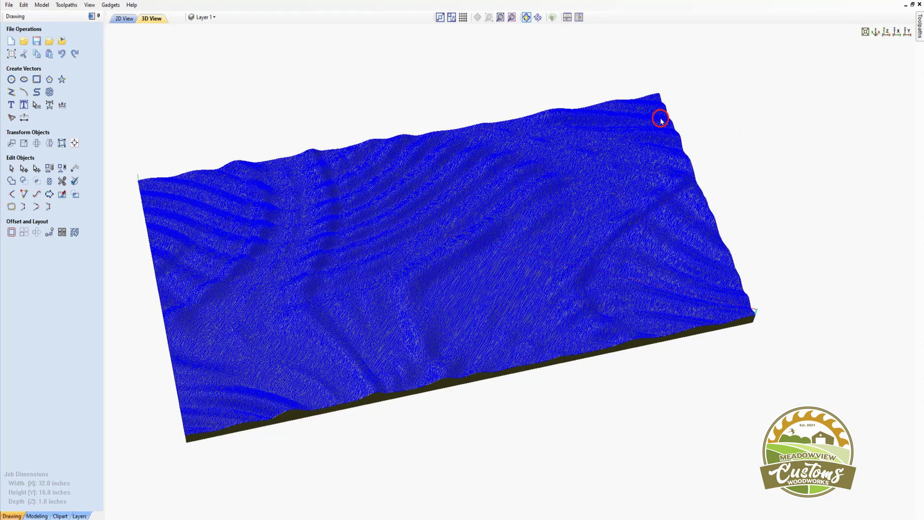
{"action": "left_click", "coordinate": [919, 41]}
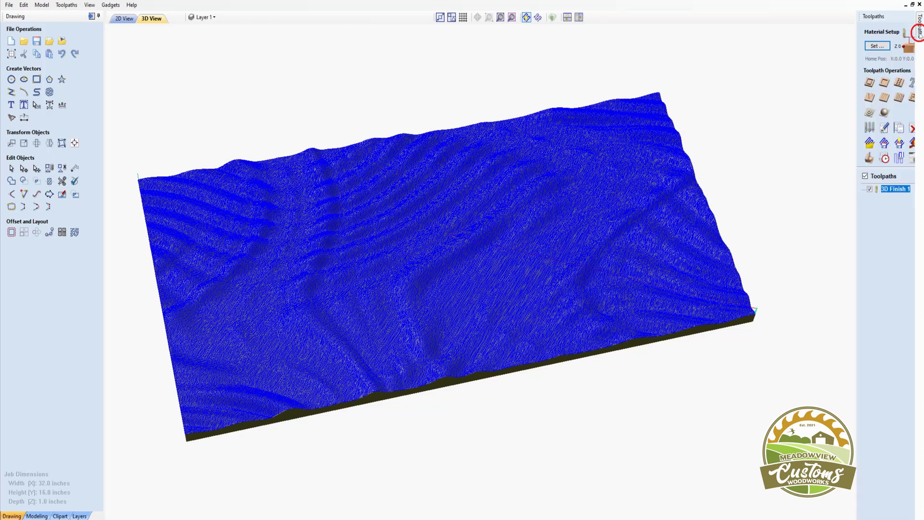
{"action": "left_click", "coordinate": [809, 158]}
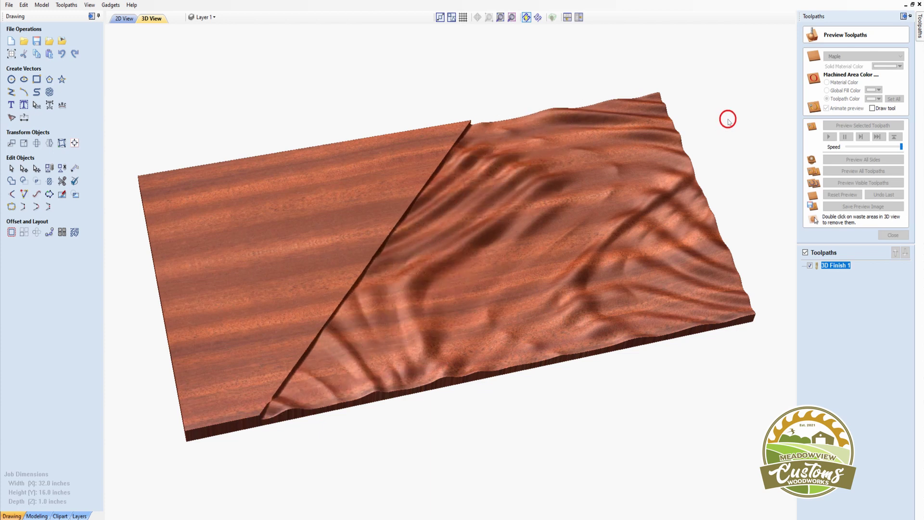
{"action": "left_click_drag", "start_coordinate": [691, 70], "coordinate": [480, 263]}
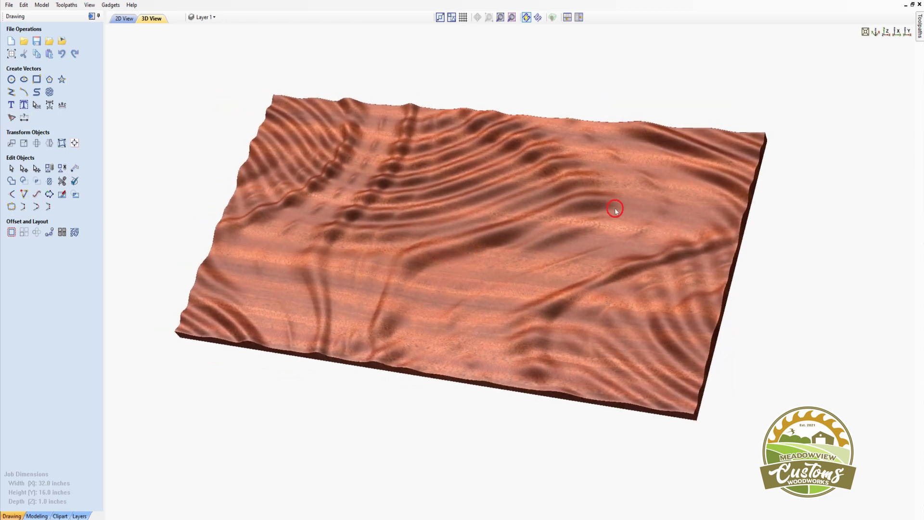